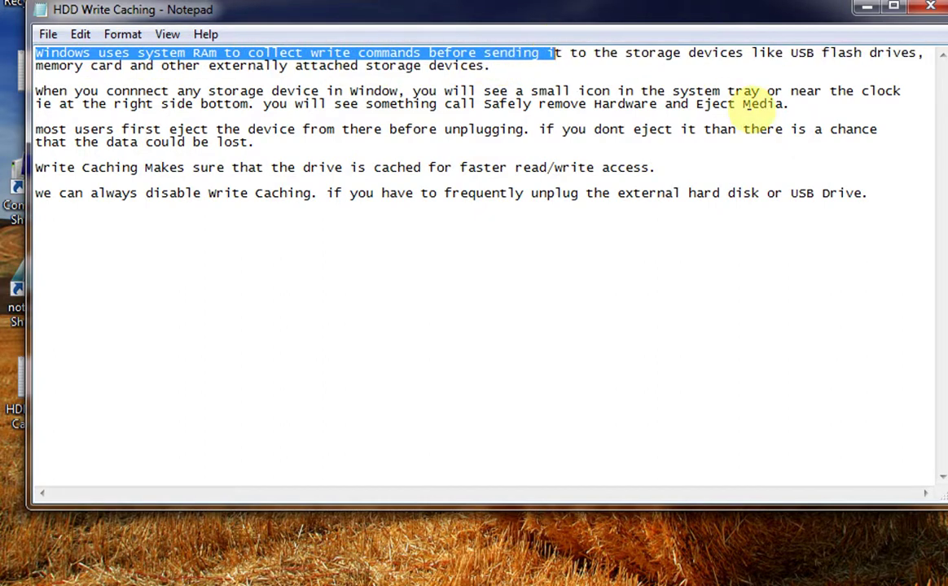
# Step: Extend the highlight to the end of the first paragraph, following the explanation of how Windows collects write commands in system RAM
pyautogui.hotkey('shift', 'Right')
pyautogui.hotkey('shift', 'Right')
pyautogui.hotkey('shift', 'Right')
pyautogui.hotkey('shift', 'Right')
pyautogui.hotkey('shift', 'Right')
pyautogui.hotkey('shift', 'Right')
pyautogui.hotkey('shift', 'Right')
pyautogui.hotkey('shift', 'Right')
pyautogui.hotkey('shift', 'Right')
pyautogui.hotkey('shift', 'Right')
pyautogui.hotkey('shift', 'Right')
pyautogui.hotkey('shift', 'Right')
pyautogui.hotkey('shift', 'Right')
pyautogui.hotkey('shift', 'Right')
pyautogui.hotkey('shift', 'Right')
pyautogui.hotkey('shift', 'Right')
pyautogui.hotkey('shift', 'Right')
pyautogui.hotkey('shift', 'Right')
pyautogui.hotkey('shift', 'Right')
pyautogui.hotkey('shift', 'Right')
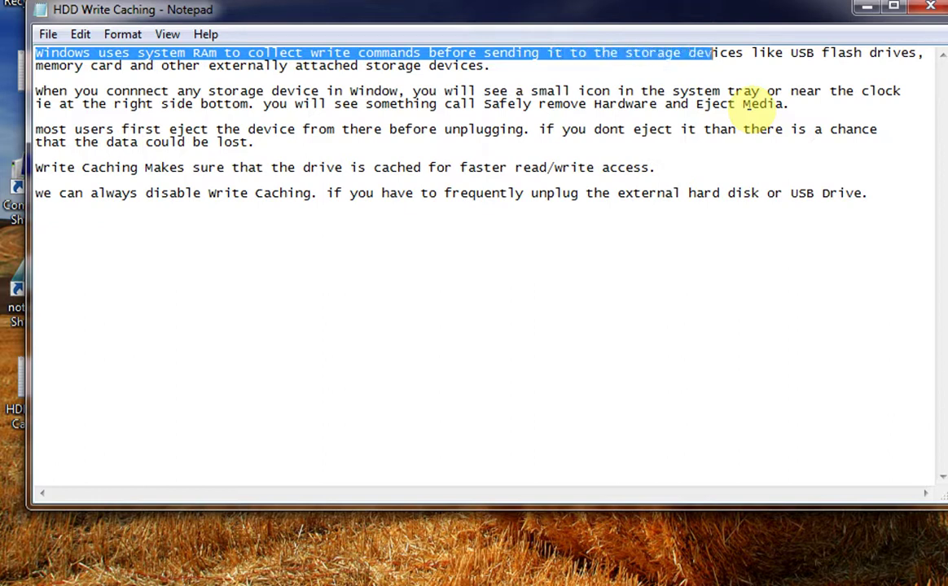
pyautogui.hotkey('shift', 'Right')
pyautogui.hotkey('shift', 'Right')
pyautogui.hotkey('shift', 'Right')
pyautogui.hotkey('shift', 'Right')
pyautogui.hotkey('shift', 'Right')
pyautogui.hotkey('shift', 'Right')
pyautogui.hotkey('shift', 'Right')
pyautogui.hotkey('shift', 'Right')
pyautogui.hotkey('shift', 'Right')
pyautogui.hotkey('shift', 'Right')
pyautogui.hotkey('shift', 'Right')
pyautogui.hotkey('shift', 'Right')
pyautogui.hotkey('shift', 'Right')
pyautogui.hotkey('shift', 'Right')
pyautogui.hotkey('shift', 'Right')
pyautogui.hotkey('shift', 'Right')
pyautogui.hotkey('shift', 'Right')
pyautogui.hotkey('shift', 'Right')
pyautogui.hotkey('shift', 'Right')
pyautogui.hotkey('shift', 'Right')
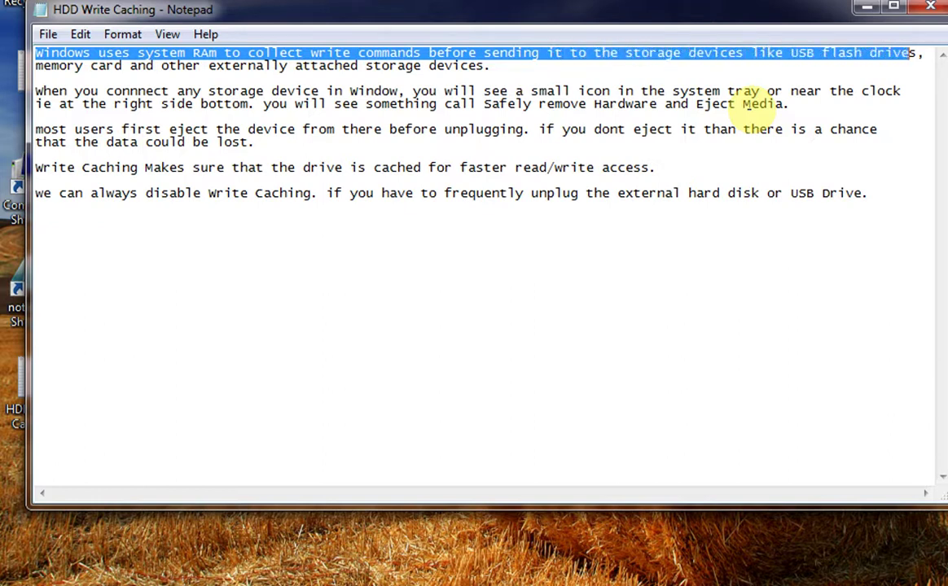
pyautogui.hotkey('shift', 'Right')
pyautogui.hotkey('shift', 'Right')
pyautogui.hotkey('shift', 'Right')
pyautogui.hotkey('shift', 'Right')
pyautogui.hotkey('shift', 'Right')
pyautogui.hotkey('shift', 'Right')
pyautogui.hotkey('shift', 'Right')
pyautogui.hotkey('shift', 'Right')
pyautogui.hotkey('shift', 'Right')
pyautogui.hotkey('shift', 'Right')
pyautogui.hotkey('shift', 'Right')
pyautogui.hotkey('shift', 'Right')
pyautogui.hotkey('shift', 'Right')
pyautogui.hotkey('shift', 'Right')
pyautogui.hotkey('shift', 'Right')
pyautogui.hotkey('shift', 'Right')
pyautogui.hotkey('shift', 'Right')
pyautogui.hotkey('shift', 'Right')
pyautogui.hotkey('shift', 'Right')
pyautogui.hotkey('shift', 'Right')
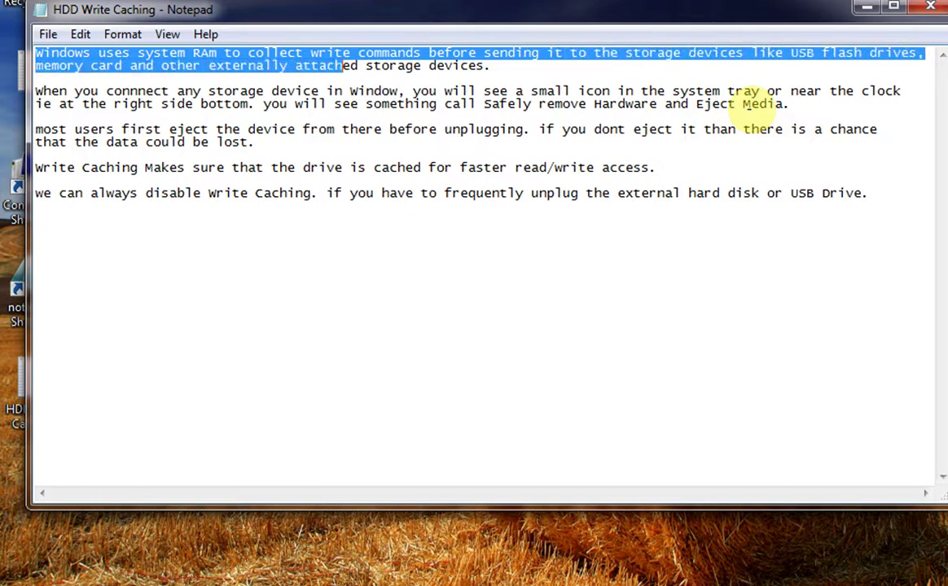
pyautogui.hotkey('shift', 'Right')
pyautogui.hotkey('shift', 'Right')
pyautogui.hotkey('shift', 'Right')
pyautogui.hotkey('shift', 'Right')
pyautogui.hotkey('shift', 'Right')
pyautogui.hotkey('shift', 'Right')
pyautogui.hotkey('shift', 'Right')
pyautogui.hotkey('shift', 'Right')
pyautogui.hotkey('shift', 'Right')
pyautogui.hotkey('shift', 'Right')
pyautogui.hotkey('shift', 'Right')
pyautogui.hotkey('shift', 'Right')
pyautogui.hotkey('shift', 'Right')
pyautogui.hotkey('shift', 'Right')
pyautogui.hotkey('shift', 'Right')
pyautogui.hotkey('shift', 'Right')
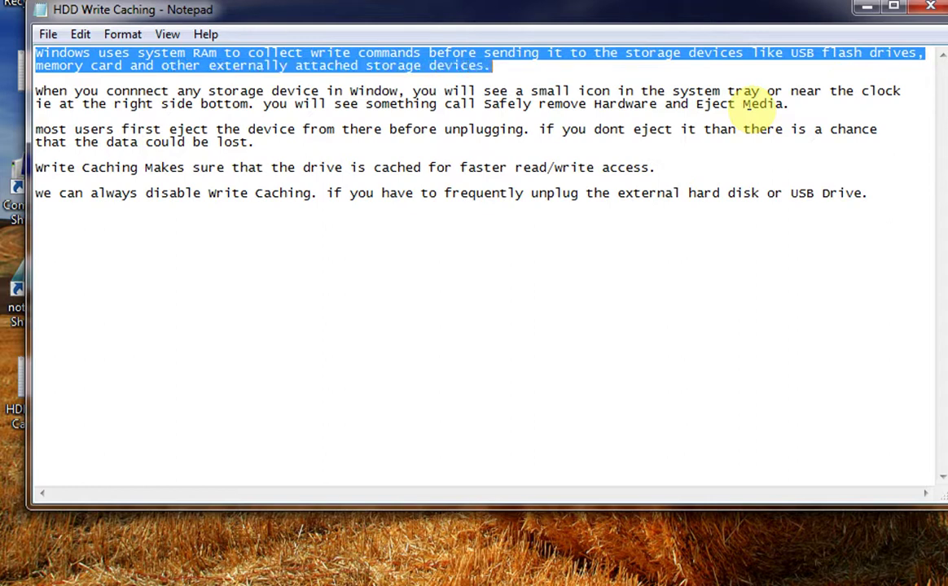
# Step: Extend the highlight through the second paragraph, following the explanation of the system tray icon for safely removing hardware and ejecting media
pyautogui.hotkey('shift', 'Right')
pyautogui.hotkey('shift', 'Right')
pyautogui.hotkey('shift', 'Right')
pyautogui.hotkey('shift', 'Right')
pyautogui.hotkey('shift', 'Right')
pyautogui.hotkey('shift', 'Right')
pyautogui.hotkey('shift', 'Right')
pyautogui.hotkey('shift', 'Right')
pyautogui.hotkey('shift', 'Right')
pyautogui.hotkey('shift', 'Right')
pyautogui.hotkey('shift', 'Right')
pyautogui.hotkey('shift', 'Right')
pyautogui.hotkey('shift', 'Right')
pyautogui.hotkey('shift', 'Right')
pyautogui.hotkey('shift', 'Right')
pyautogui.hotkey('shift', 'Right')
pyautogui.hotkey('shift', 'Right')
pyautogui.hotkey('shift', 'Right')
pyautogui.hotkey('shift', 'Right')
pyautogui.hotkey('shift', 'Right')
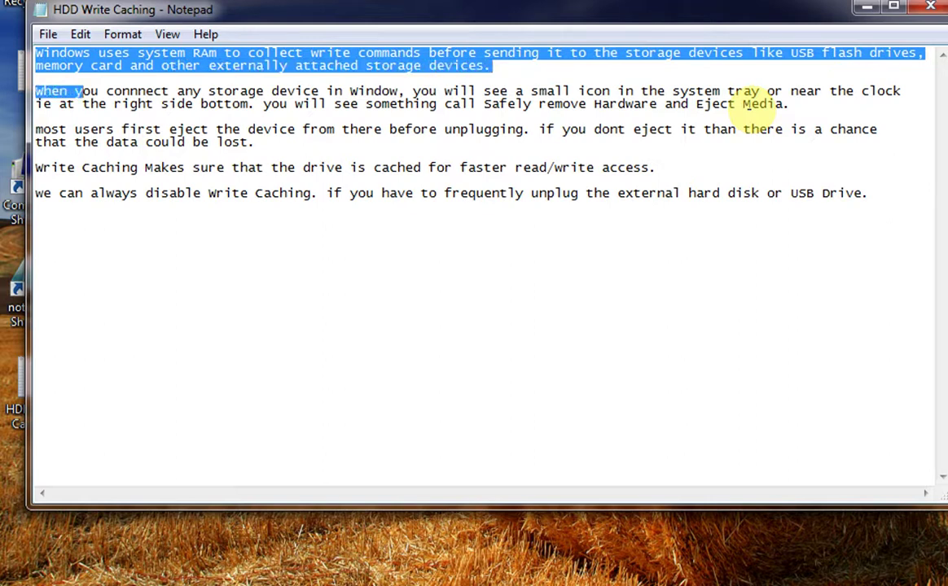
pyautogui.hotkey('shift', 'Right')
pyautogui.hotkey('shift', 'Right')
pyautogui.hotkey('shift', 'Right')
pyautogui.hotkey('shift', 'Right')
pyautogui.hotkey('shift', 'Right')
pyautogui.hotkey('shift', 'Right')
pyautogui.hotkey('shift', 'Right')
pyautogui.hotkey('shift', 'Right')
pyautogui.hotkey('shift', 'Right')
pyautogui.hotkey('shift', 'Right')
pyautogui.hotkey('shift', 'Right')
pyautogui.hotkey('shift', 'Right')
pyautogui.hotkey('shift', 'Right')
pyautogui.hotkey('shift', 'Right')
pyautogui.hotkey('shift', 'Right')
pyautogui.hotkey('shift', 'Right')
pyautogui.hotkey('shift', 'Right')
pyautogui.hotkey('shift', 'Right')
pyautogui.hotkey('shift', 'Right')
pyautogui.hotkey('shift', 'Right')
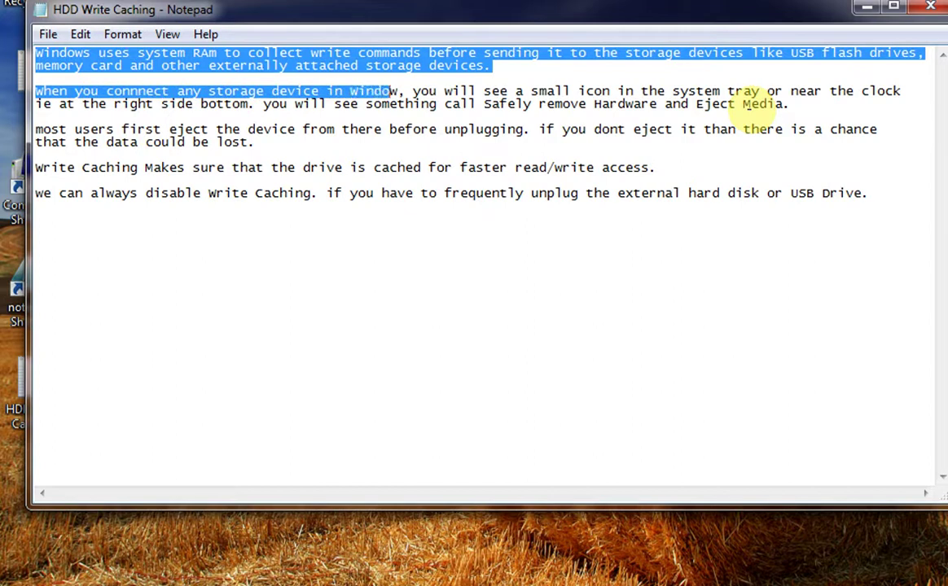
pyautogui.hotkey('shift', 'Right')
pyautogui.hotkey('shift', 'Right')
pyautogui.hotkey('shift', 'Right')
pyautogui.hotkey('shift', 'Right')
pyautogui.hotkey('shift', 'Right')
pyautogui.hotkey('shift', 'Right')
pyautogui.hotkey('shift', 'Right')
pyautogui.hotkey('shift', 'Right')
pyautogui.hotkey('shift', 'Right')
pyautogui.hotkey('shift', 'Right')
pyautogui.hotkey('shift', 'Right')
pyautogui.hotkey('shift', 'Right')
pyautogui.hotkey('shift', 'Right')
pyautogui.hotkey('shift', 'Right')
pyautogui.hotkey('shift', 'Right')
pyautogui.hotkey('shift', 'Right')
pyautogui.hotkey('shift', 'Right')
pyautogui.hotkey('shift', 'Right')
pyautogui.hotkey('shift', 'Right')
pyautogui.hotkey('shift', 'Right')
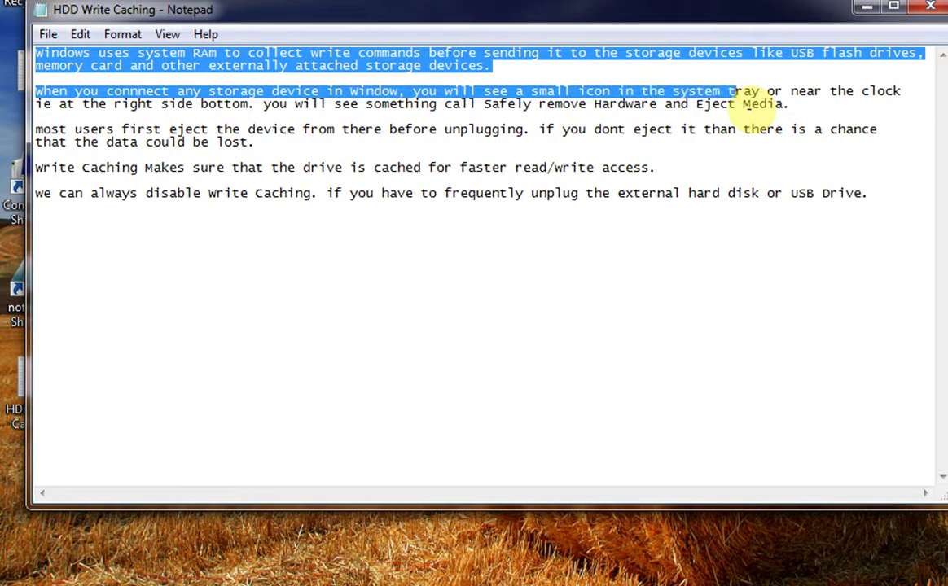
pyautogui.hotkey('shift', 'Right')
pyautogui.hotkey('shift', 'Right')
pyautogui.hotkey('shift', 'Right')
pyautogui.hotkey('shift', 'Right')
pyautogui.hotkey('shift', 'Right')
pyautogui.hotkey('shift', 'Right')
pyautogui.hotkey('shift', 'Right')
pyautogui.hotkey('shift', 'Right')
pyautogui.hotkey('shift', 'Right')
pyautogui.hotkey('shift', 'Right')
pyautogui.hotkey('shift', 'Right')
pyautogui.hotkey('shift', 'Right')
pyautogui.hotkey('shift', 'Right')
pyautogui.hotkey('shift', 'Right')
pyautogui.hotkey('shift', 'Right')
pyautogui.hotkey('shift', 'Right')
pyautogui.hotkey('shift', 'Right')
pyautogui.hotkey('shift', 'Right')
pyautogui.hotkey('shift', 'Right')
pyautogui.hotkey('shift', 'Right')
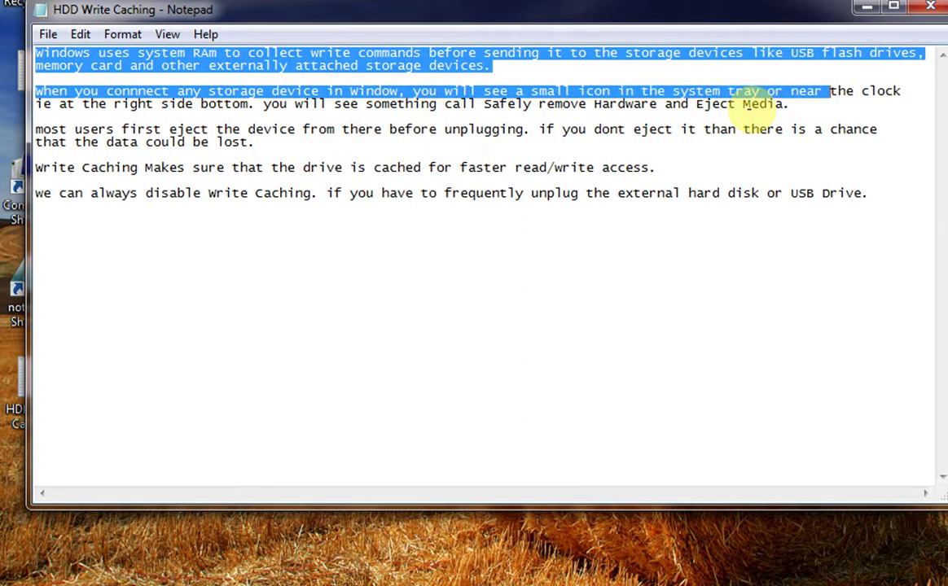
pyautogui.hotkey('shift', 'Right')
pyautogui.hotkey('shift', 'Right')
pyautogui.hotkey('shift', 'Right')
pyautogui.hotkey('shift', 'Right')
pyautogui.hotkey('shift', 'Right')
pyautogui.hotkey('shift', 'Right')
pyautogui.hotkey('shift', 'Right')
pyautogui.hotkey('shift', 'Right')
pyautogui.hotkey('shift', 'Right')
pyautogui.hotkey('shift', 'Right')
pyautogui.hotkey('shift', 'Right')
pyautogui.hotkey('shift', 'Right')
pyautogui.hotkey('shift', 'Right')
pyautogui.hotkey('shift', 'Right')
pyautogui.hotkey('shift', 'Right')
pyautogui.hotkey('shift', 'Right')
pyautogui.hotkey('shift', 'Right')
pyautogui.hotkey('shift', 'Right')
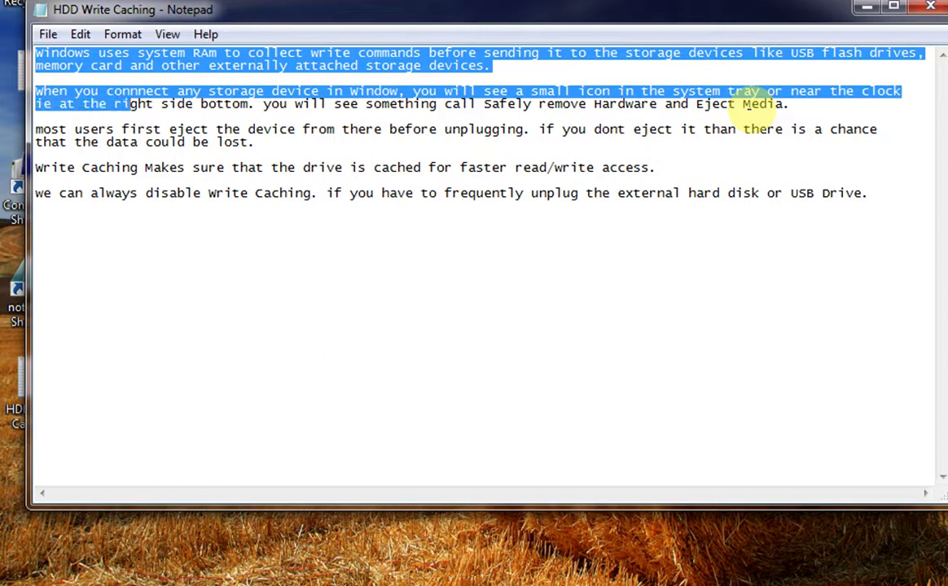
pyautogui.hotkey('shift', 'Right')
pyautogui.hotkey('shift', 'Right')
pyautogui.hotkey('shift', 'Right')
pyautogui.hotkey('shift', 'Right')
pyautogui.hotkey('shift', 'Right')
pyautogui.hotkey('shift', 'Right')
pyautogui.hotkey('shift', 'Right')
pyautogui.hotkey('shift', 'Right')
pyautogui.hotkey('shift', 'Right')
pyautogui.hotkey('shift', 'Right')
pyautogui.hotkey('shift', 'Right')
pyautogui.hotkey('shift', 'Right')
pyautogui.hotkey('shift', 'Right')
pyautogui.hotkey('shift', 'Right')
pyautogui.hotkey('shift', 'Right')
pyautogui.hotkey('shift', 'Right')
pyautogui.hotkey('shift', 'Right')
pyautogui.hotkey('shift', 'Right')
pyautogui.hotkey('shift', 'Right')
pyautogui.hotkey('shift', 'Right')
pyautogui.hotkey('shift', 'Right')
pyautogui.hotkey('shift', 'Right')
pyautogui.hotkey('shift', 'Right')
pyautogui.hotkey('shift', 'Right')
pyautogui.hotkey('shift', 'Right')
pyautogui.hotkey('shift', 'Right')
pyautogui.hotkey('shift', 'Right')
pyautogui.hotkey('shift', 'Right')
pyautogui.hotkey('shift', 'Right')
pyautogui.hotkey('shift', 'Right')
pyautogui.hotkey('shift', 'Right')
pyautogui.hotkey('shift', 'Right')
pyautogui.hotkey('shift', 'Right')
pyautogui.hotkey('shift', 'Right')
pyautogui.hotkey('shift', 'Right')
pyautogui.hotkey('shift', 'Right')
pyautogui.hotkey('shift', 'Right')
pyautogui.hotkey('shift', 'Right')
pyautogui.hotkey('shift', 'Right')
pyautogui.hotkey('shift', 'Right')
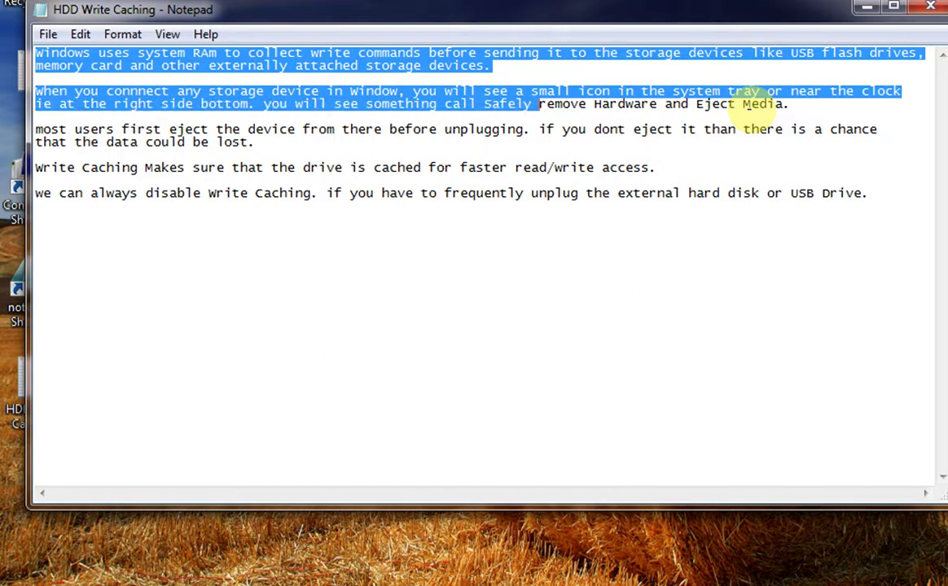
pyautogui.hotkey('shift', 'Right')
pyautogui.hotkey('shift', 'Right')
pyautogui.hotkey('shift', 'Right')
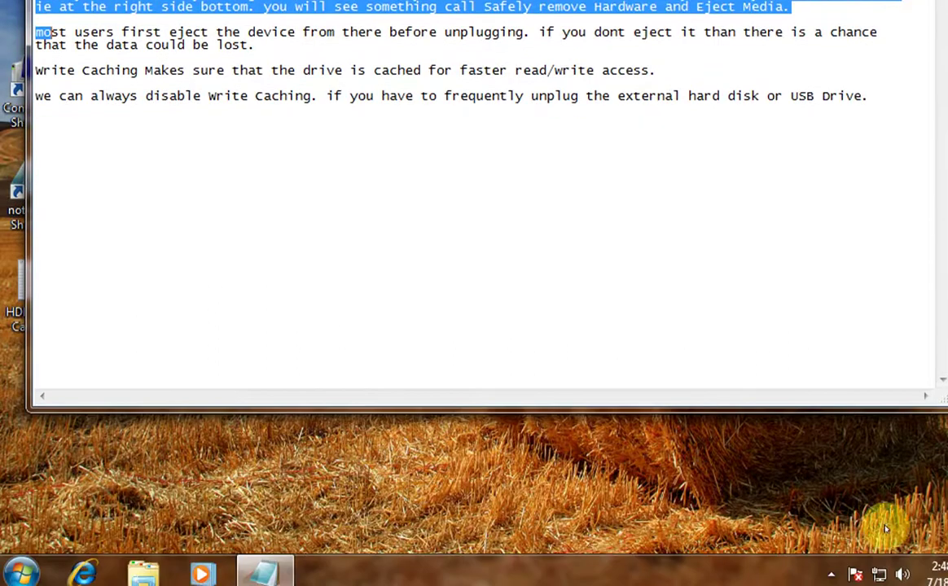
# Step: Reveal the hidden system tray icons to view Safely Remove Hardware, and place the text cursor at the start of the third paragraph
pyautogui.click(826, 575)
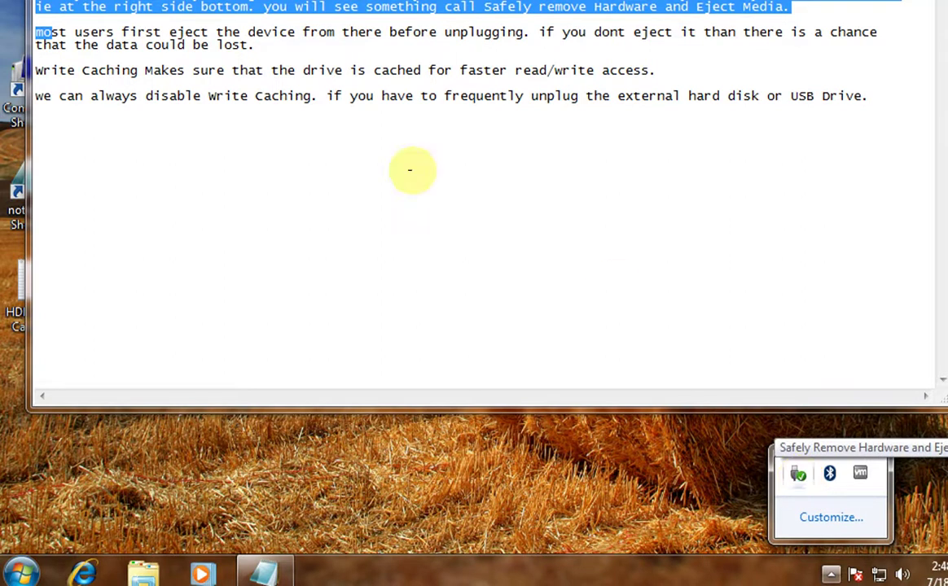
pyautogui.click(38, 32)
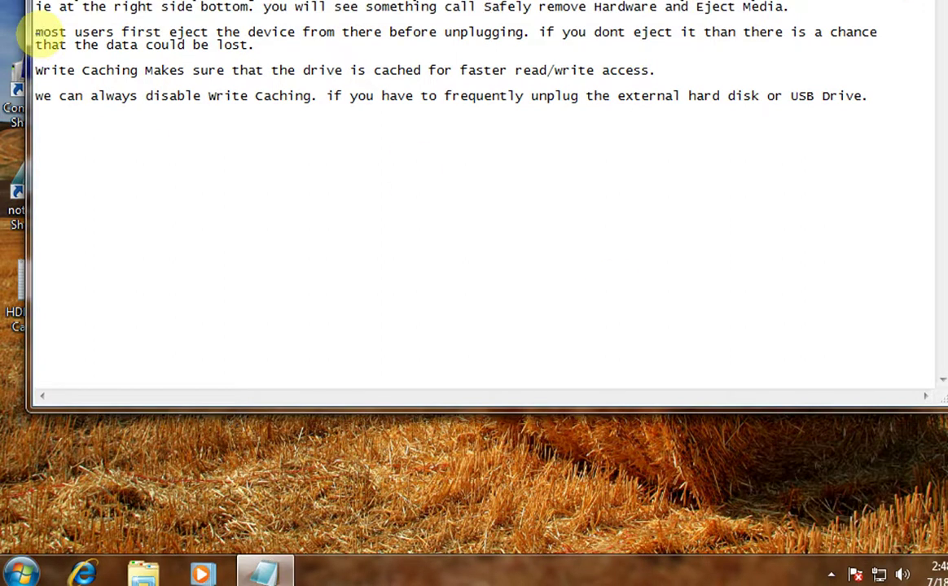
# Step: Highlight the third paragraph progressively while reading about ejecting the device before unplugging it to avoid losing data
pyautogui.hotkey('shift', 'Right')
pyautogui.hotkey('shift', 'Right')
pyautogui.hotkey('shift', 'Right')
pyautogui.hotkey('shift', 'Right')
pyautogui.hotkey('shift', 'Right')
pyautogui.hotkey('shift', 'Right')
pyautogui.hotkey('shift', 'Right')
pyautogui.hotkey('shift', 'Right')
pyautogui.hotkey('shift', 'Right')
pyautogui.hotkey('shift', 'Right')
pyautogui.hotkey('shift', 'Right')
pyautogui.hotkey('shift', 'Right')
pyautogui.hotkey('shift', 'Right')
pyautogui.hotkey('shift', 'Right')
pyautogui.hotkey('shift', 'Right')
pyautogui.hotkey('shift', 'Right')
pyautogui.hotkey('shift', 'Right')
pyautogui.hotkey('shift', 'Right')
pyautogui.hotkey('shift', 'Right')
pyautogui.hotkey('shift', 'Right')
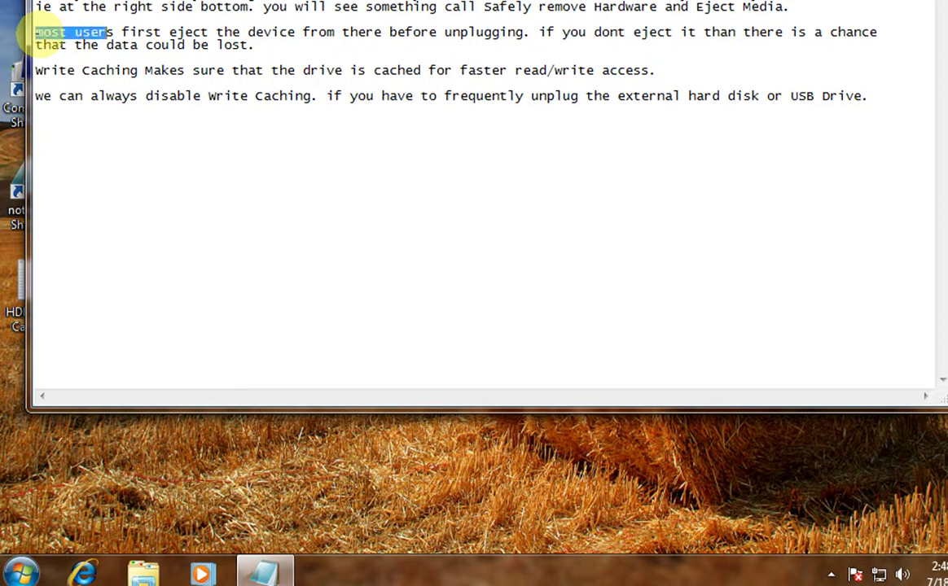
pyautogui.hotkey('shift', 'Right')
pyautogui.hotkey('shift', 'Right')
pyautogui.hotkey('shift', 'Right')
pyautogui.hotkey('shift', 'Right')
pyautogui.hotkey('shift', 'Right')
pyautogui.hotkey('shift', 'Right')
pyautogui.hotkey('shift', 'Right')
pyautogui.hotkey('shift', 'Right')
pyautogui.hotkey('shift', 'Right')
pyautogui.hotkey('shift', 'Right')
pyautogui.hotkey('shift', 'Right')
pyautogui.hotkey('shift', 'Right')
pyautogui.hotkey('shift', 'Right')
pyautogui.hotkey('shift', 'Right')
pyautogui.hotkey('shift', 'Right')
pyautogui.hotkey('shift', 'Right')
pyautogui.hotkey('shift', 'Right')
pyautogui.hotkey('shift', 'Right')
pyautogui.hotkey('shift', 'Right')
pyautogui.hotkey('shift', 'Right')
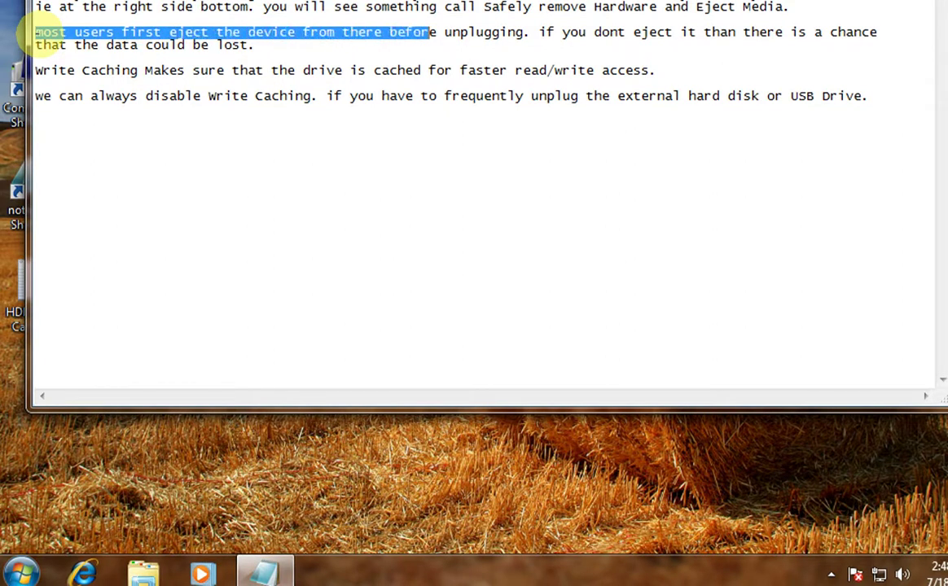
pyautogui.hotkey('shift', 'Right')
pyautogui.hotkey('shift', 'Right')
pyautogui.hotkey('shift', 'Right')
pyautogui.hotkey('shift', 'Right')
pyautogui.hotkey('shift', 'Right')
pyautogui.hotkey('shift', 'Right')
pyautogui.hotkey('shift', 'Right')
pyautogui.hotkey('shift', 'Right')
pyautogui.hotkey('shift', 'Right')
pyautogui.hotkey('shift', 'Right')
pyautogui.hotkey('shift', 'Right')
pyautogui.hotkey('shift', 'Right')
pyautogui.hotkey('shift', 'Right')
pyautogui.hotkey('shift', 'Right')
pyautogui.hotkey('shift', 'Right')
pyautogui.hotkey('shift', 'Right')
pyautogui.hotkey('shift', 'Right')
pyautogui.hotkey('shift', 'Right')
pyautogui.hotkey('shift', 'Right')
pyautogui.hotkey('shift', 'Right')
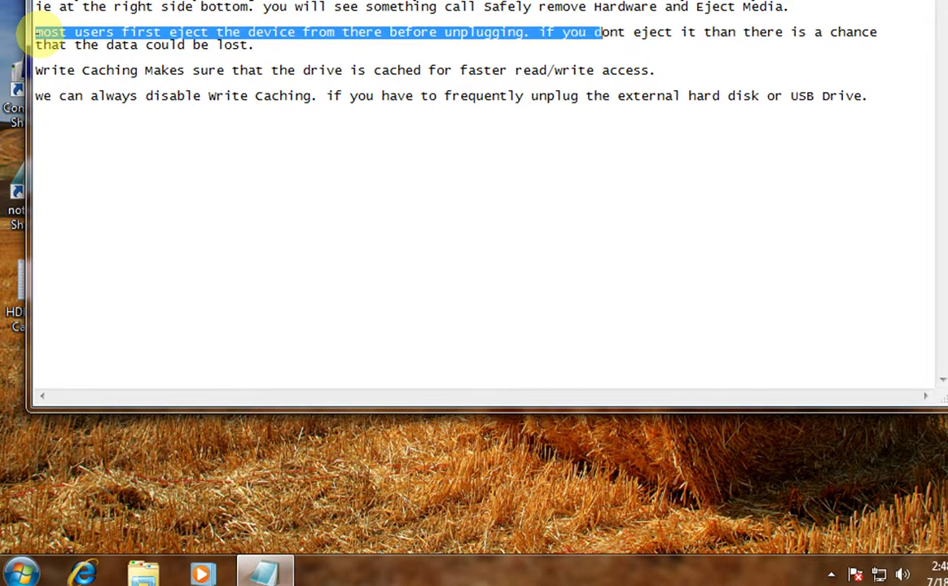
pyautogui.hotkey('shift', 'Right')
pyautogui.hotkey('shift', 'Right')
pyautogui.hotkey('shift', 'Right')
pyautogui.hotkey('shift', 'Right')
pyautogui.hotkey('shift', 'Right')
pyautogui.hotkey('shift', 'Right')
pyautogui.hotkey('shift', 'Right')
pyautogui.hotkey('shift', 'Right')
pyautogui.hotkey('shift', 'Right')
pyautogui.hotkey('shift', 'Right')
pyautogui.hotkey('shift', 'Right')
pyautogui.hotkey('shift', 'Right')
pyautogui.hotkey('shift', 'Right')
pyautogui.hotkey('shift', 'Right')
pyautogui.hotkey('shift', 'Right')
pyautogui.hotkey('shift', 'Right')
pyautogui.hotkey('shift', 'Right')
pyautogui.hotkey('shift', 'Right')
pyautogui.hotkey('shift', 'Right')
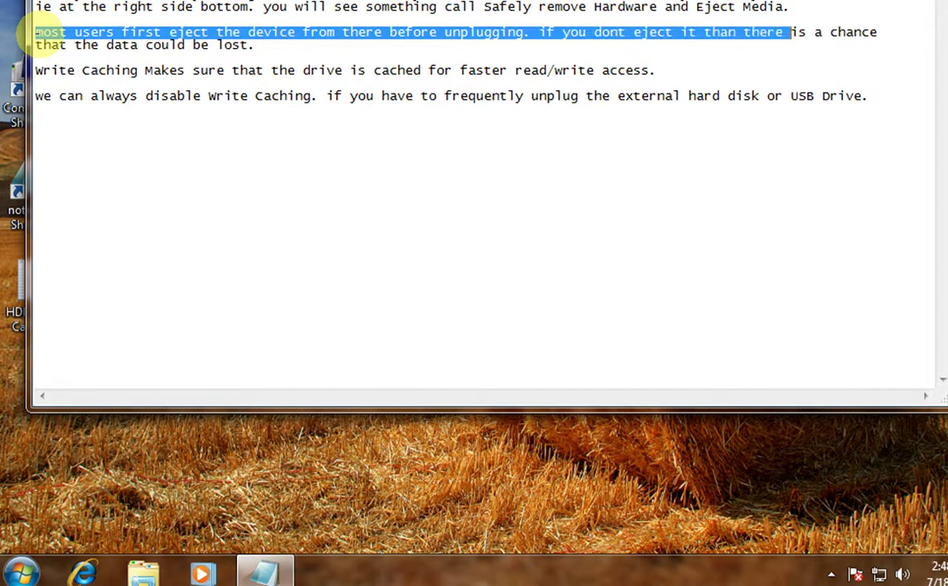
pyautogui.hotkey('shift', 'Right')
pyautogui.hotkey('shift', 'Right')
pyautogui.hotkey('shift', 'Right')
pyautogui.hotkey('shift', 'Right')
pyautogui.hotkey('shift', 'Right')
pyautogui.hotkey('shift', 'Right')
pyautogui.hotkey('shift', 'Right')
pyautogui.hotkey('shift', 'Right')
pyautogui.hotkey('shift', 'Right')
pyautogui.hotkey('shift', 'Right')
pyautogui.hotkey('shift', 'Right')
pyautogui.hotkey('shift', 'Right')
pyautogui.hotkey('shift', 'Right')
pyautogui.hotkey('shift', 'Right')
pyautogui.hotkey('shift', 'Right')
pyautogui.hotkey('shift', 'Right')
pyautogui.hotkey('shift', 'Right')
pyautogui.hotkey('shift', 'Right')
pyautogui.hotkey('shift', 'Right')
pyautogui.hotkey('shift', 'Right')
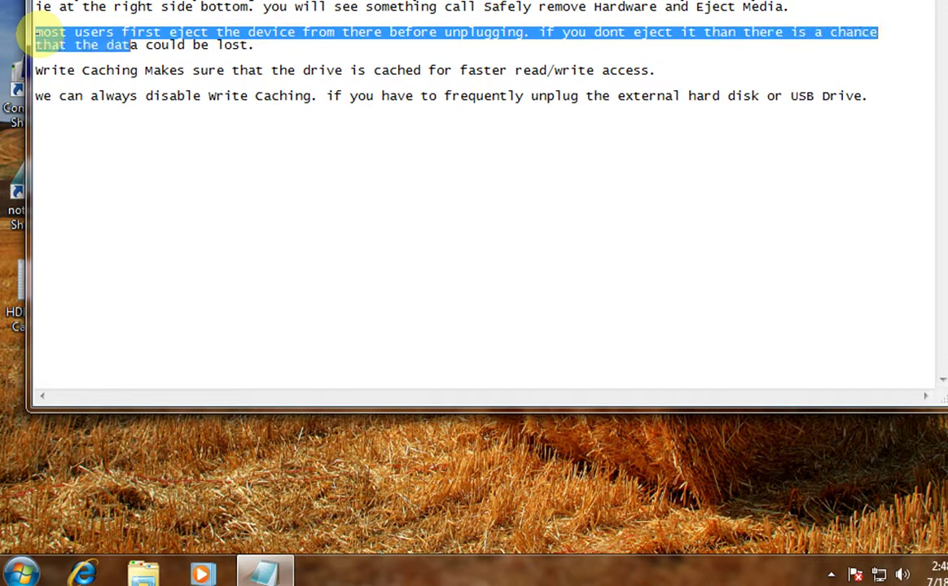
pyautogui.hotkey('shift', 'Right')
pyautogui.hotkey('shift', 'Right')
pyautogui.hotkey('shift', 'Right')
pyautogui.hotkey('shift', 'Right')
pyautogui.hotkey('shift', 'Right')
pyautogui.hotkey('shift', 'Right')
pyautogui.hotkey('shift', 'Right')
pyautogui.hotkey('shift', 'Right')
pyautogui.hotkey('shift', 'Right')
pyautogui.hotkey('shift', 'Right')
pyautogui.hotkey('shift', 'Right')
pyautogui.hotkey('shift', 'Right')
pyautogui.hotkey('shift', 'Right')
pyautogui.hotkey('shift', 'Right')
pyautogui.hotkey('shift', 'Right')
pyautogui.hotkey('shift', 'Right')
pyautogui.hotkey('shift', 'Right')
pyautogui.hotkey('shift', 'Right')
# Step: Extend the highlight through the fourth paragraph, following the explanation that write caching gives faster read/write access
pyautogui.hotkey('shift', 'Right')
pyautogui.hotkey('shift', 'Right')
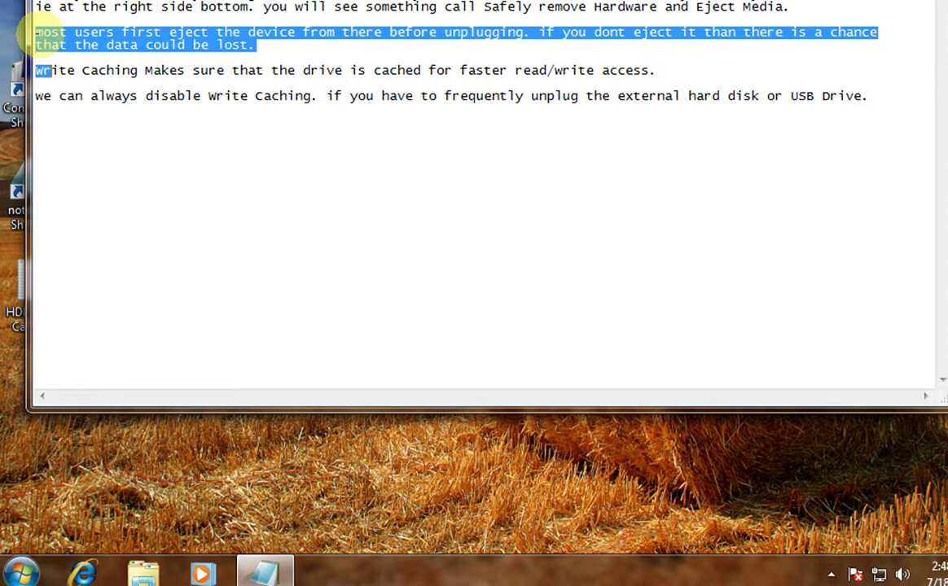
pyautogui.hotkey('shift', 'Right')
pyautogui.hotkey('shift', 'Right')
pyautogui.hotkey('shift', 'Right')
pyautogui.hotkey('shift', 'Right')
pyautogui.hotkey('shift', 'Right')
pyautogui.hotkey('shift', 'Right')
pyautogui.hotkey('shift', 'Right')
pyautogui.hotkey('shift', 'Right')
pyautogui.hotkey('shift', 'Right')
pyautogui.hotkey('shift', 'Right')
pyautogui.hotkey('shift', 'Right')
pyautogui.hotkey('shift', 'Right')
pyautogui.hotkey('shift', 'Right')
pyautogui.hotkey('shift', 'Right')
pyautogui.hotkey('shift', 'Right')
pyautogui.hotkey('shift', 'Right')
pyautogui.hotkey('shift', 'Right')
pyautogui.hotkey('shift', 'Right')
pyautogui.hotkey('shift', 'Right')
pyautogui.hotkey('shift', 'Right')
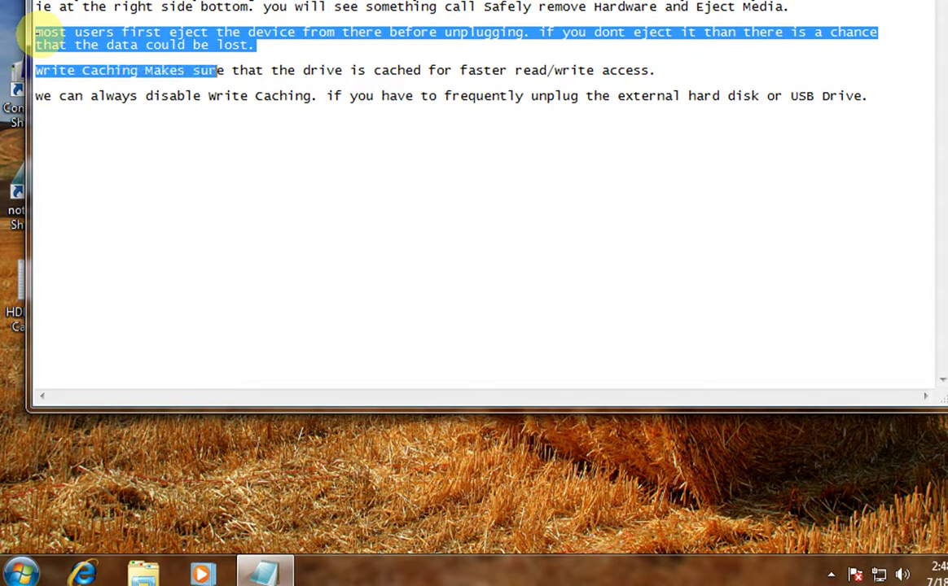
pyautogui.hotkey('shift', 'Right')
pyautogui.hotkey('shift', 'Right')
pyautogui.hotkey('shift', 'Right')
pyautogui.hotkey('shift', 'Right')
pyautogui.hotkey('shift', 'Right')
pyautogui.hotkey('shift', 'Right')
pyautogui.hotkey('shift', 'Right')
pyautogui.hotkey('shift', 'Right')
pyautogui.hotkey('shift', 'Right')
pyautogui.hotkey('shift', 'Right')
pyautogui.hotkey('shift', 'Right')
pyautogui.hotkey('shift', 'Right')
pyautogui.hotkey('shift', 'Right')
pyautogui.hotkey('shift', 'Right')
pyautogui.hotkey('shift', 'Right')
pyautogui.hotkey('shift', 'Right')
pyautogui.hotkey('shift', 'Right')
pyautogui.hotkey('shift', 'Right')
pyautogui.hotkey('shift', 'Right')
pyautogui.hotkey('shift', 'Right')
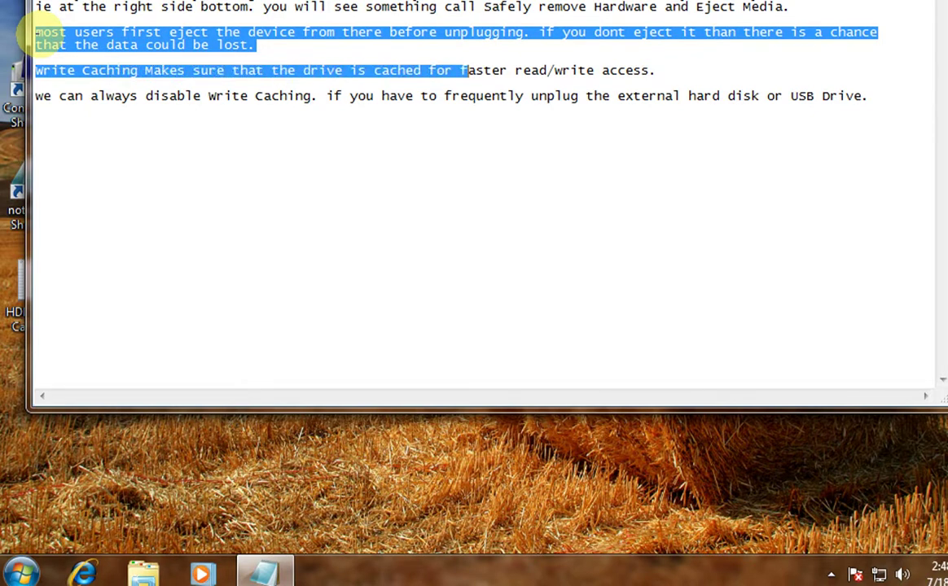
pyautogui.hotkey('shift', 'Right')
pyautogui.hotkey('shift', 'Right')
pyautogui.hotkey('shift', 'Right')
pyautogui.hotkey('shift', 'Right')
pyautogui.hotkey('shift', 'Right')
pyautogui.hotkey('shift', 'Right')
pyautogui.hotkey('shift', 'Right')
pyautogui.hotkey('shift', 'Right')
pyautogui.hotkey('shift', 'Right')
pyautogui.hotkey('shift', 'Right')
pyautogui.hotkey('shift', 'Right')
pyautogui.hotkey('shift', 'Right')
pyautogui.hotkey('shift', 'Right')
pyautogui.hotkey('shift', 'Right')
pyautogui.hotkey('shift', 'Right')
pyautogui.hotkey('shift', 'Right')
pyautogui.hotkey('shift', 'Right')
pyautogui.hotkey('shift', 'Right')
pyautogui.hotkey('shift', 'Right')
pyautogui.hotkey('shift', 'Right')
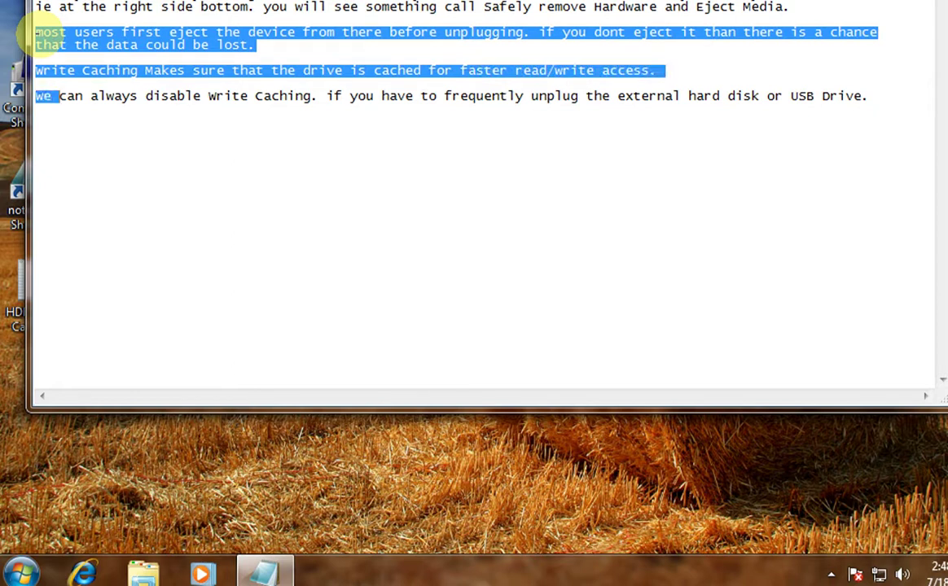
# Step: Extend the highlight through the last paragraph, following the advice on disabling write caching for frequently unplugged external drives
pyautogui.hotkey('shift', 'Right')
pyautogui.hotkey('shift', 'Right')
pyautogui.hotkey('shift', 'Right')
pyautogui.hotkey('shift', 'Right')
pyautogui.hotkey('shift', 'Right')
pyautogui.hotkey('shift', 'Right')
pyautogui.hotkey('shift', 'Right')
pyautogui.hotkey('shift', 'Right')
pyautogui.hotkey('shift', 'Right')
pyautogui.hotkey('shift', 'Right')
pyautogui.hotkey('shift', 'Right')
pyautogui.hotkey('shift', 'Right')
pyautogui.hotkey('shift', 'Right')
pyautogui.hotkey('shift', 'Right')
pyautogui.hotkey('shift', 'Right')
pyautogui.hotkey('shift', 'Right')
pyautogui.hotkey('shift', 'Right')
pyautogui.hotkey('shift', 'Right')
pyautogui.hotkey('shift', 'Right')
pyautogui.hotkey('shift', 'Right')
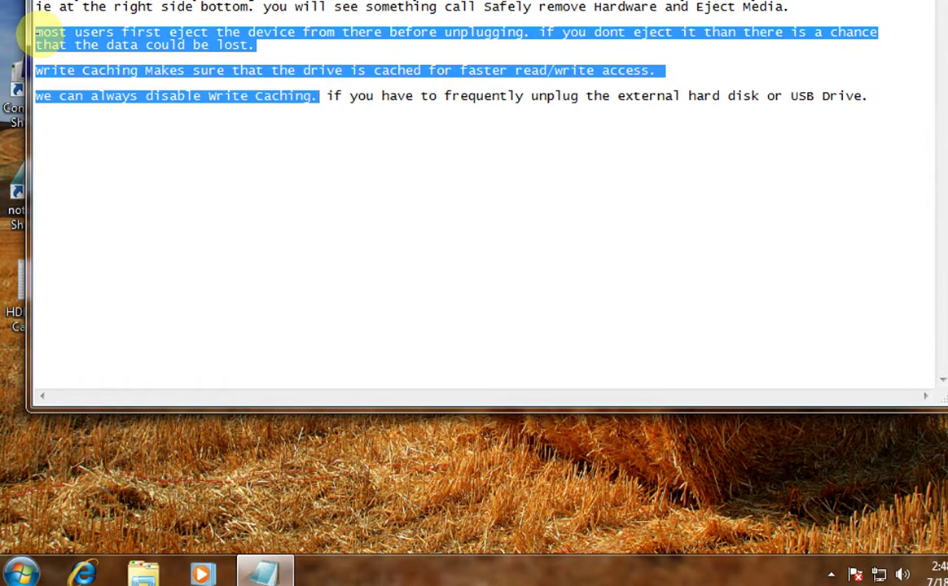
pyautogui.hotkey('shift', 'Right')
pyautogui.hotkey('shift', 'Right')
pyautogui.hotkey('shift', 'Right')
pyautogui.hotkey('shift', 'Right')
pyautogui.hotkey('shift', 'Right')
pyautogui.hotkey('shift', 'Right')
pyautogui.hotkey('shift', 'Right')
pyautogui.hotkey('shift', 'Right')
pyautogui.hotkey('shift', 'Right')
pyautogui.hotkey('shift', 'Right')
pyautogui.hotkey('shift', 'Right')
pyautogui.hotkey('shift', 'Right')
pyautogui.hotkey('shift', 'Right')
pyautogui.hotkey('shift', 'Right')
pyautogui.hotkey('shift', 'Right')
pyautogui.hotkey('shift', 'Right')
pyautogui.hotkey('shift', 'Right')
pyautogui.hotkey('shift', 'Right')
pyautogui.hotkey('shift', 'Right')
pyautogui.hotkey('shift', 'Right')
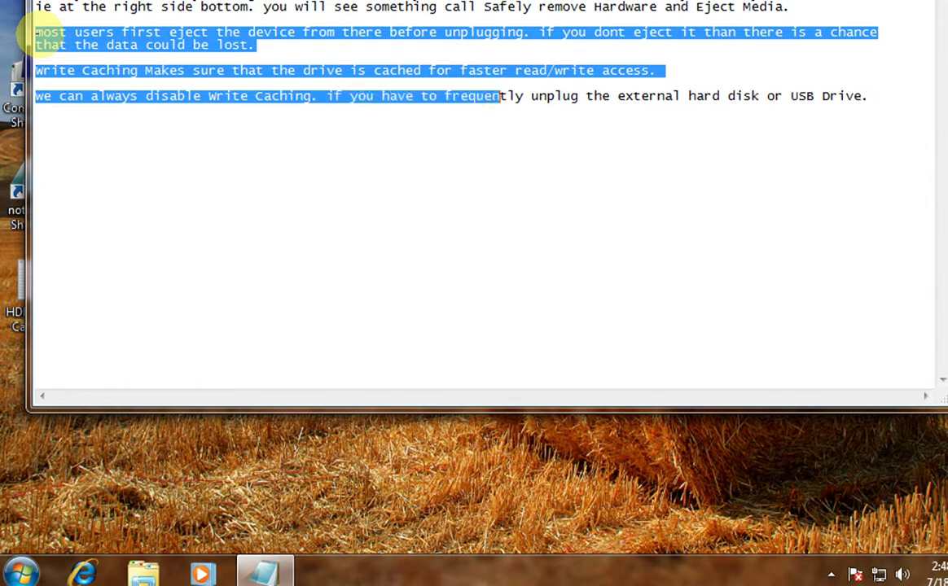
pyautogui.hotkey('shift', 'Right')
pyautogui.hotkey('shift', 'Right')
pyautogui.hotkey('shift', 'Right')
pyautogui.hotkey('shift', 'Right')
pyautogui.hotkey('shift', 'Right')
pyautogui.hotkey('shift', 'Right')
pyautogui.hotkey('shift', 'Right')
pyautogui.hotkey('shift', 'Right')
pyautogui.hotkey('shift', 'Right')
pyautogui.hotkey('shift', 'Right')
pyautogui.hotkey('shift', 'Right')
pyautogui.hotkey('shift', 'Right')
pyautogui.hotkey('shift', 'Right')
pyautogui.hotkey('shift', 'Right')
pyautogui.hotkey('shift', 'Right')
pyautogui.hotkey('shift', 'Right')
pyautogui.hotkey('shift', 'Right')
pyautogui.hotkey('shift', 'Right')
pyautogui.hotkey('shift', 'Right')
pyautogui.hotkey('shift', 'Right')
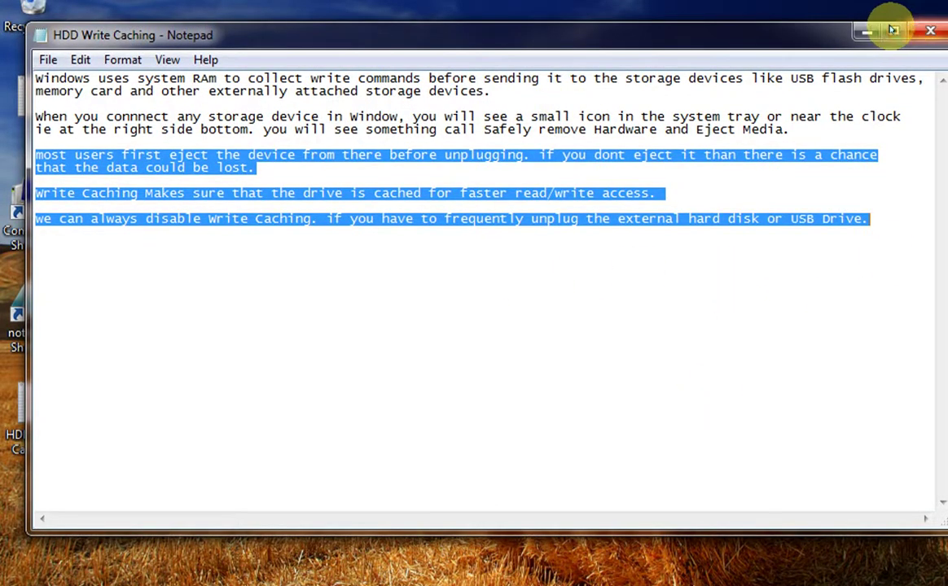
# Step: Move the notes aside and open Device Manager from the computer's system properties
pyautogui.moveTo(369, 30); pyautogui.dragTo(478, 23)
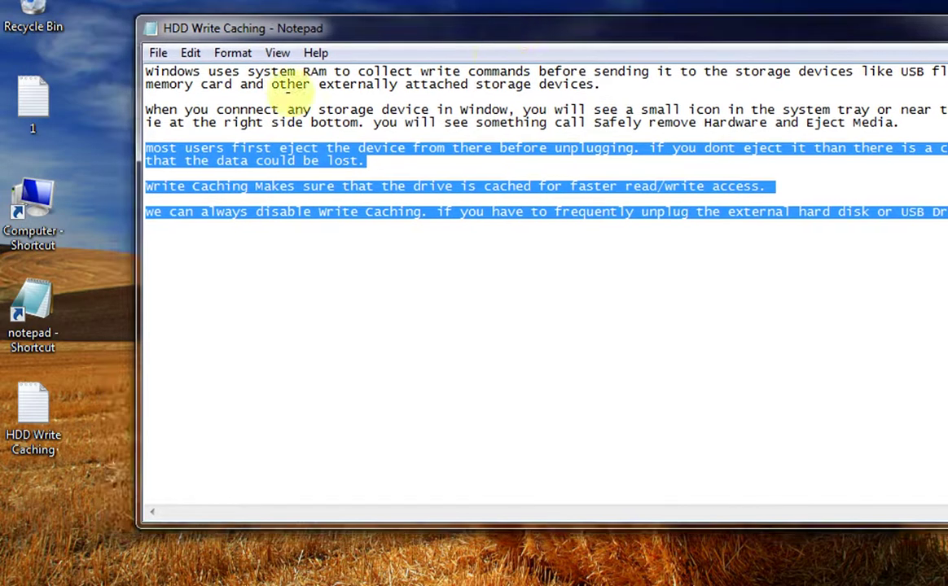
pyautogui.doubleClick(33, 188)
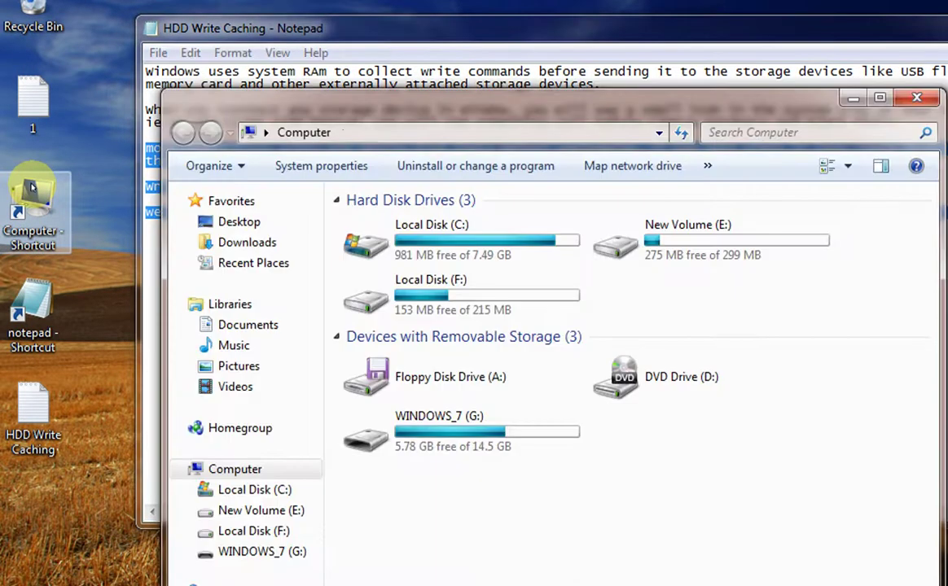
pyautogui.click(276, 166)
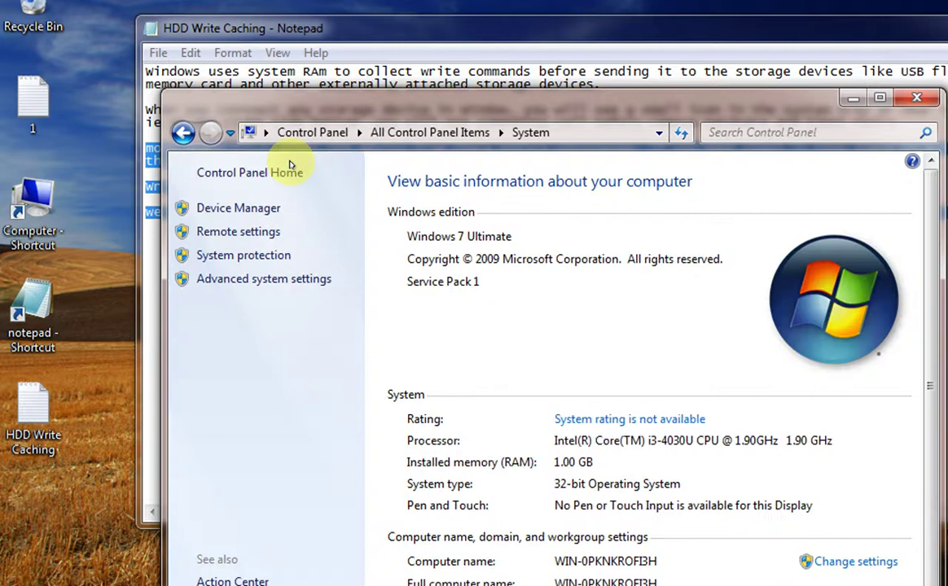
pyautogui.moveTo(283, 96); pyautogui.dragTo(281, 29)
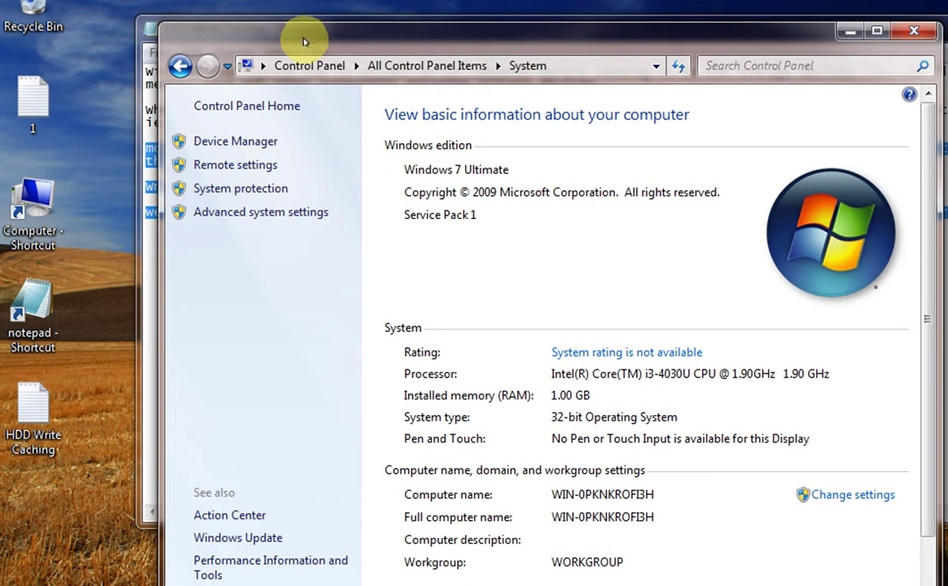
pyautogui.click(245, 141)
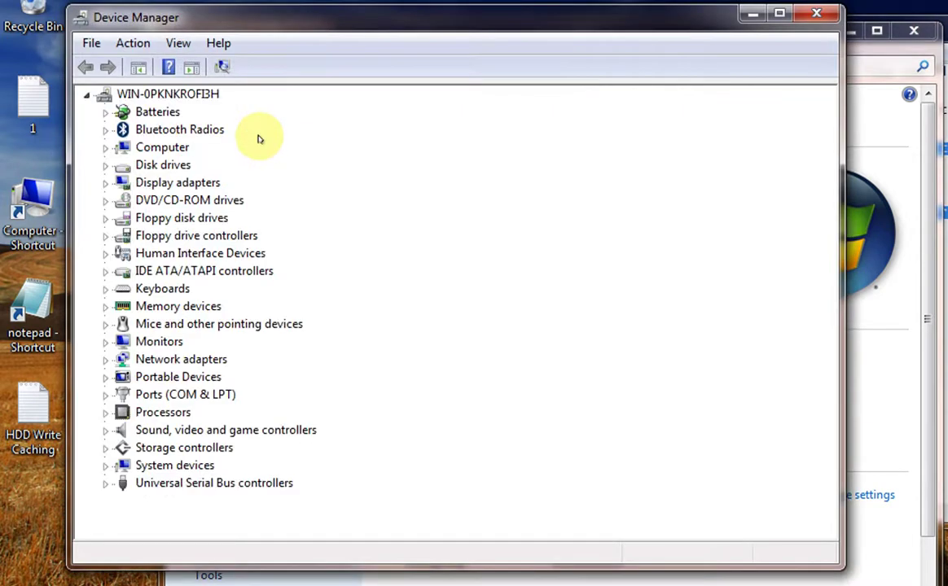
# Step: Expand the disk drives and open the policy settings in the properties of the SanDisk Cruzer Blade USB Device
pyautogui.click(106, 166)
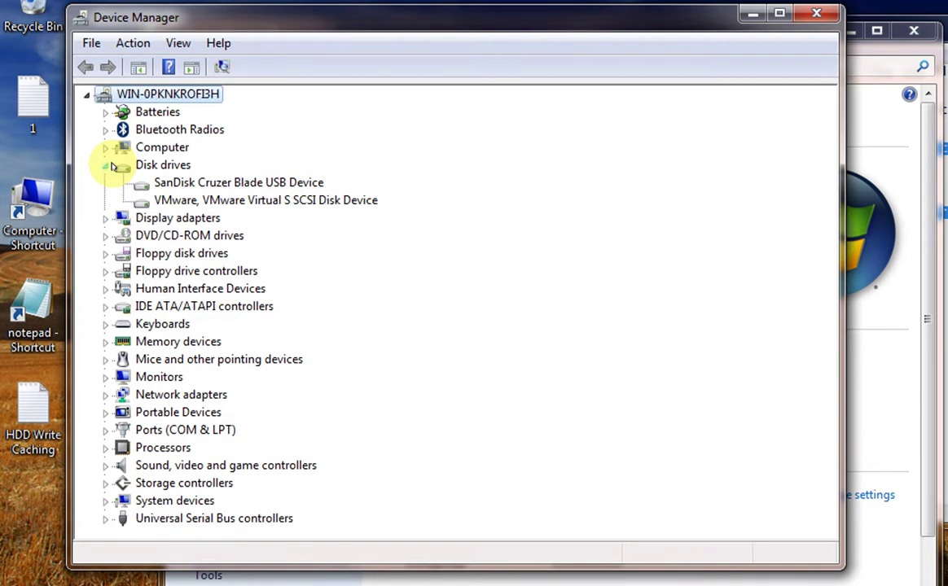
pyautogui.click(211, 184)
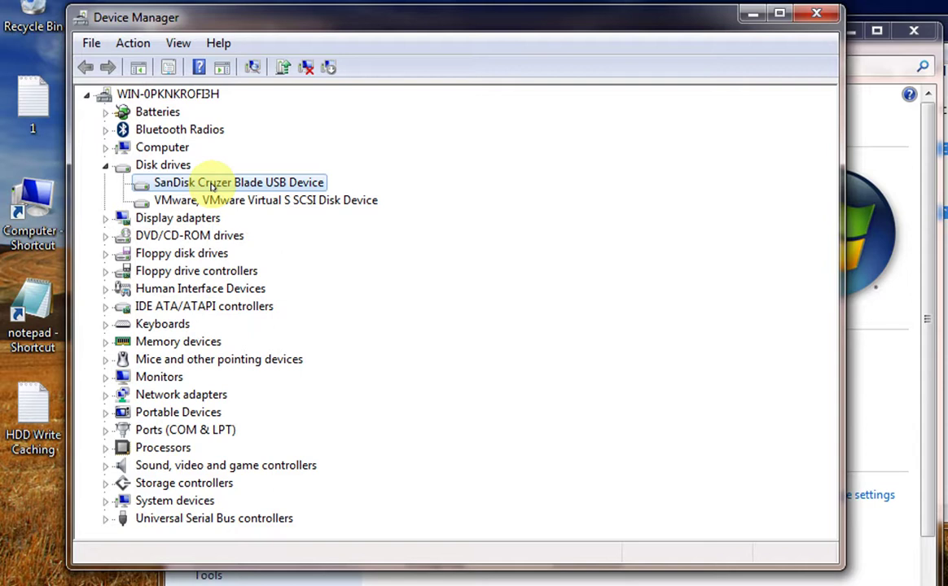
pyautogui.rightClick(211, 184)
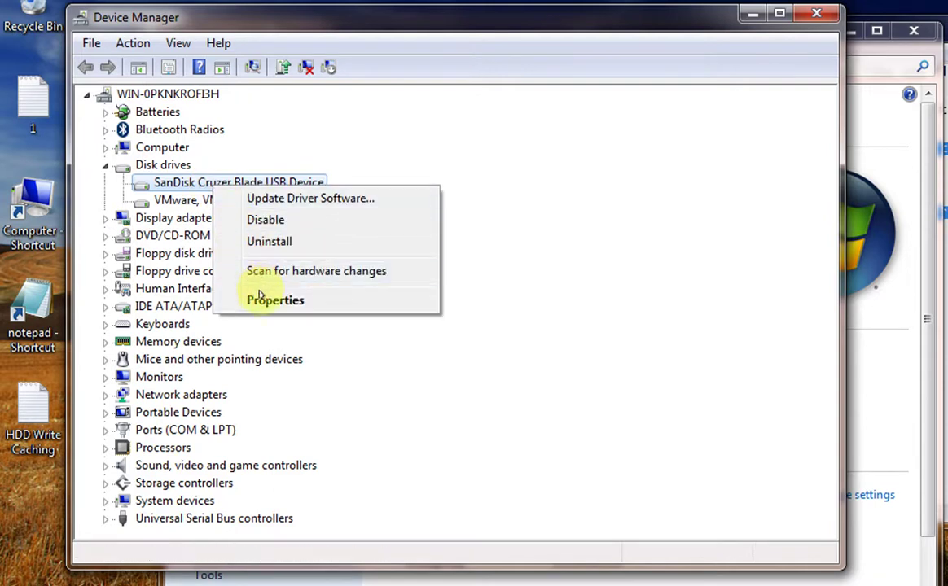
pyautogui.click(260, 302)
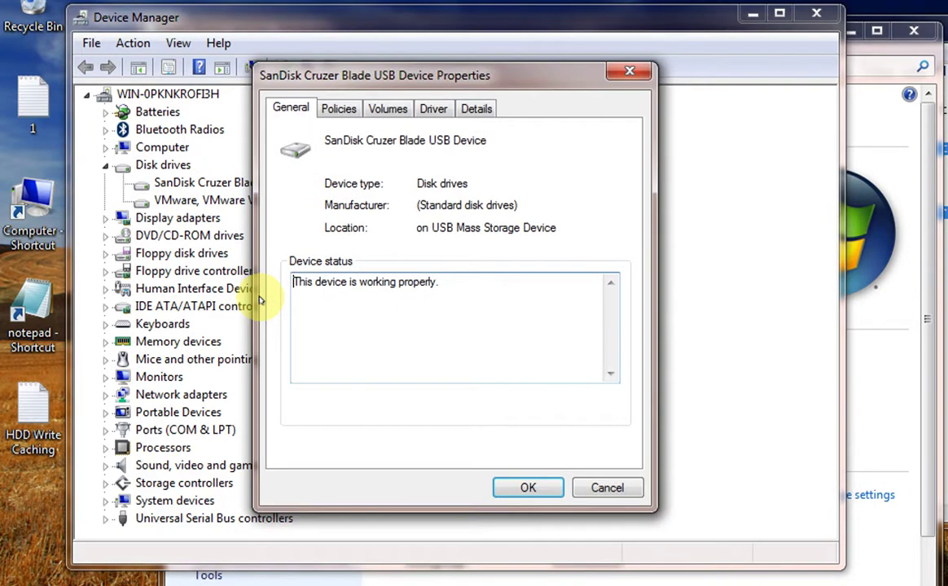
pyautogui.click(350, 113)
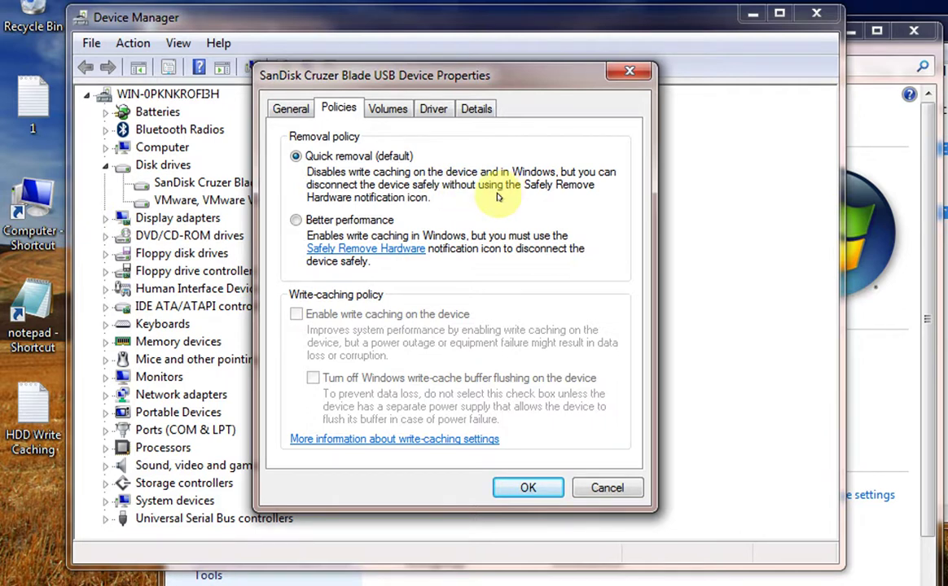
# Step: Set the USB device's removal policy to Better performance and enable write caching on the device
pyautogui.click(379, 221)
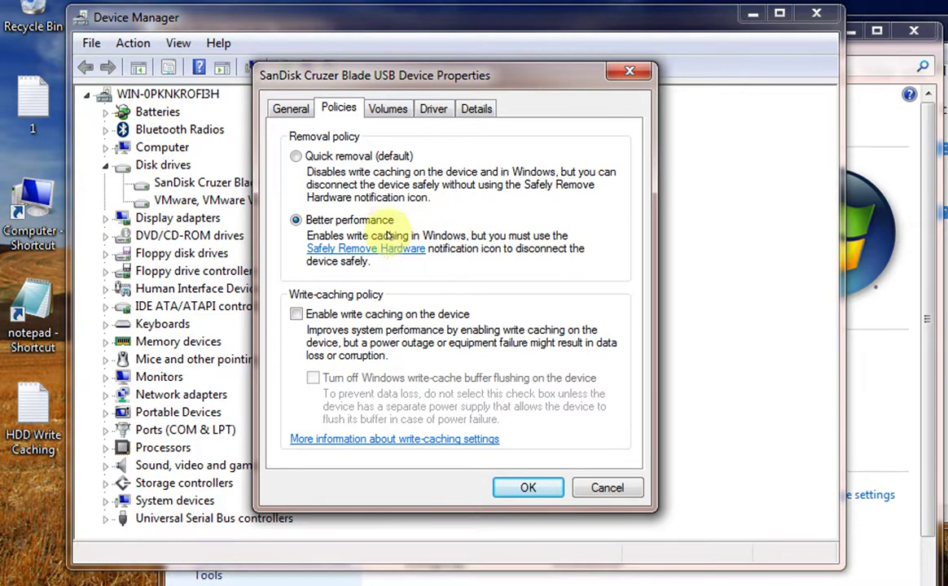
pyautogui.click(345, 316)
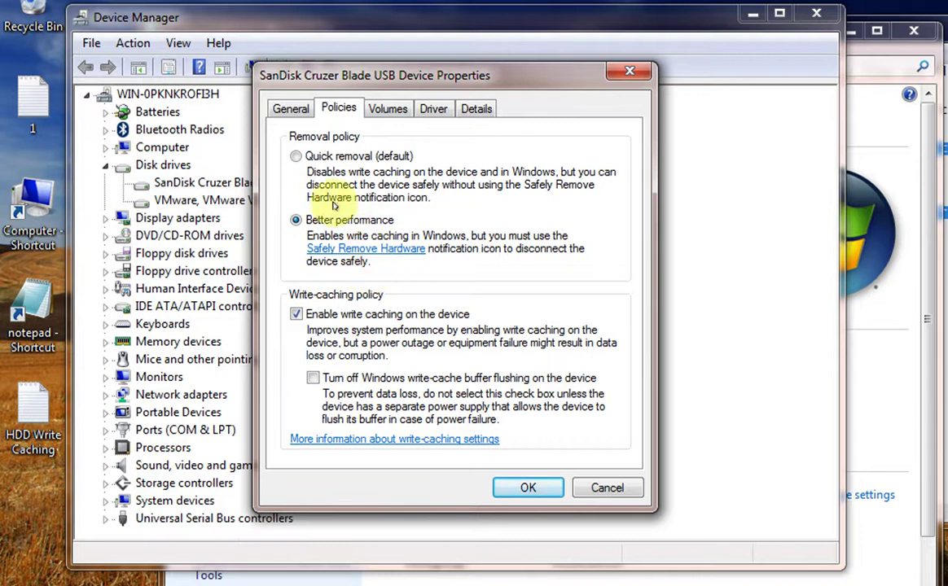
# Step: Set the USB device's removal policy to Quick removal (default) and move the properties dialog clear of the disk drive list
pyautogui.click(295, 157)
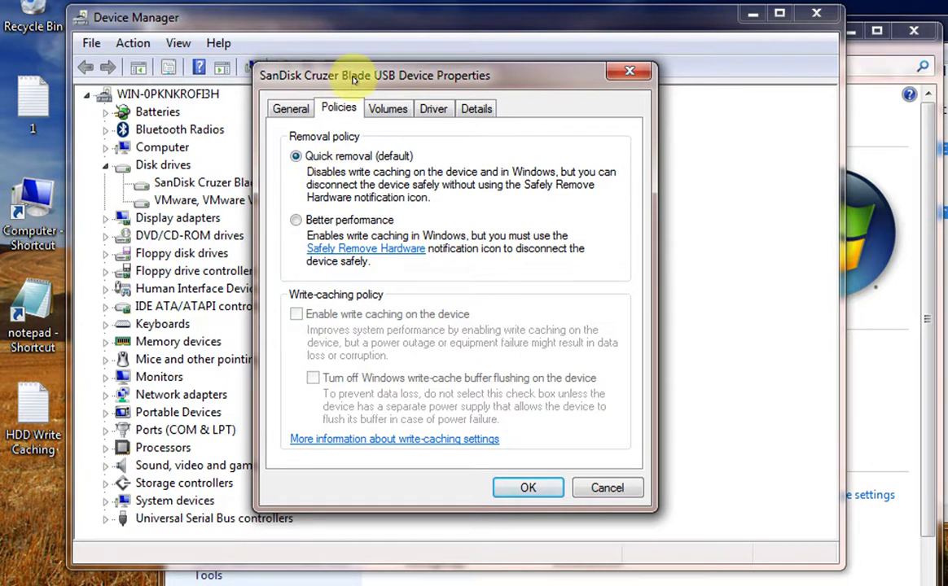
pyautogui.moveTo(353, 81); pyautogui.dragTo(358, 79)
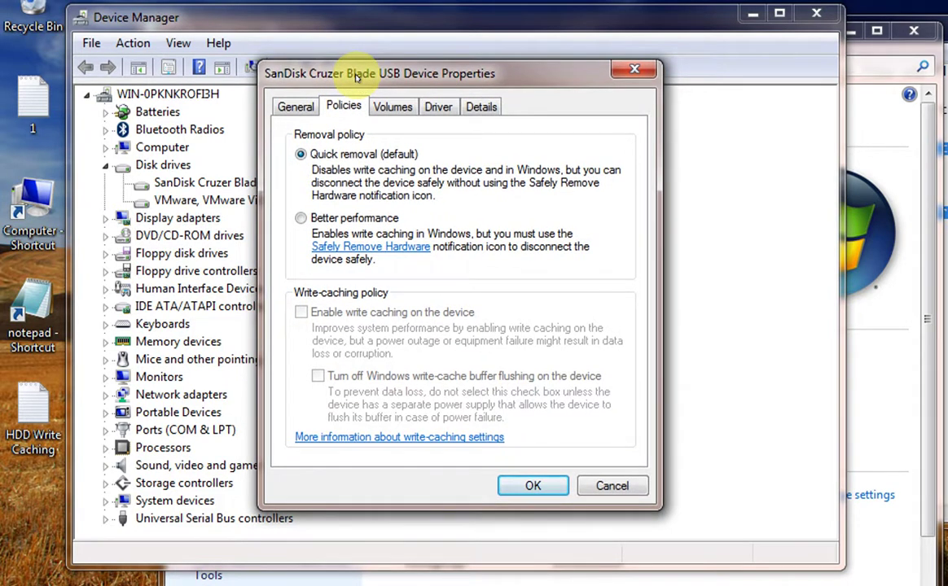
pyautogui.moveTo(357, 78); pyautogui.dragTo(447, 69)
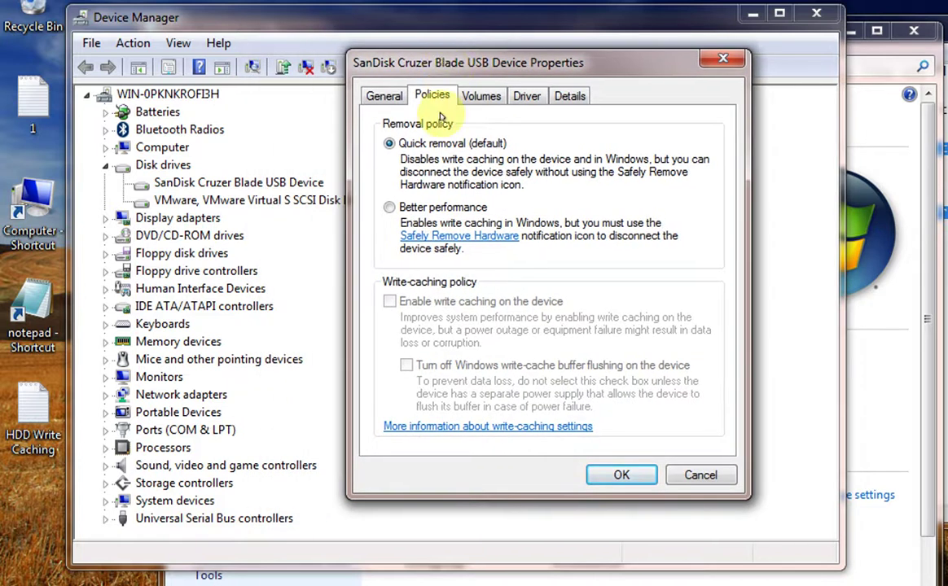